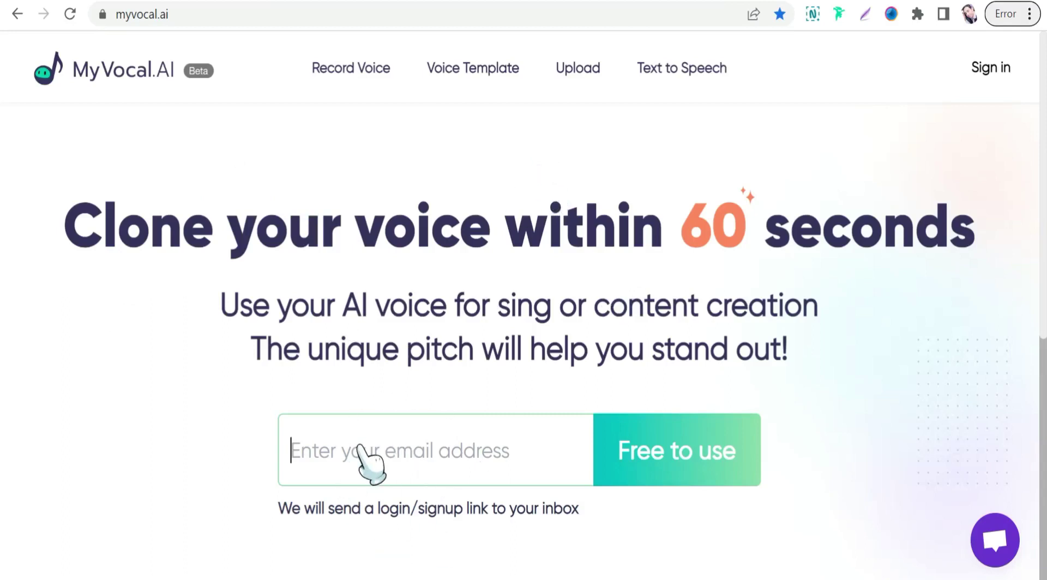
left_click(659, 464)
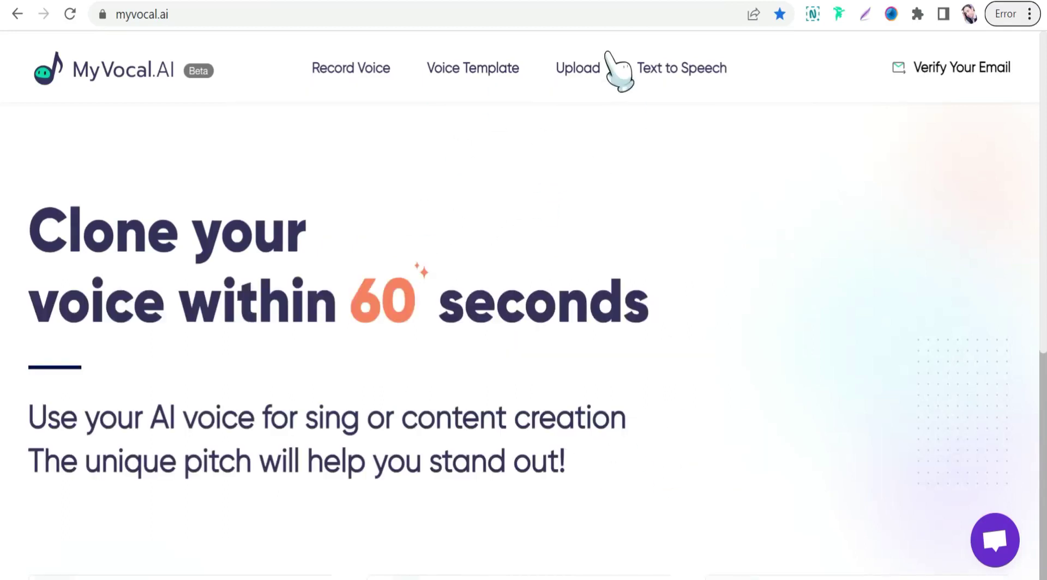
Copy the MyVocal confirmation link from the Temp Mail email into a new browser tab
key("ctrl+Tab")
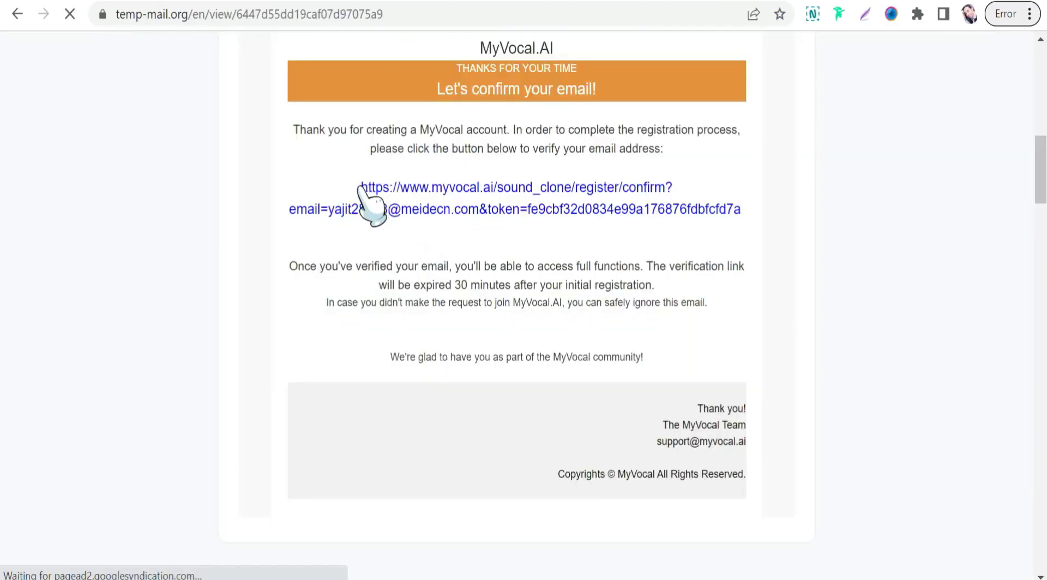
mouse_move(361, 188)
left_mouse_down()
mouse_move(714, 222)
mouse_move(748, 211)
left_mouse_up()
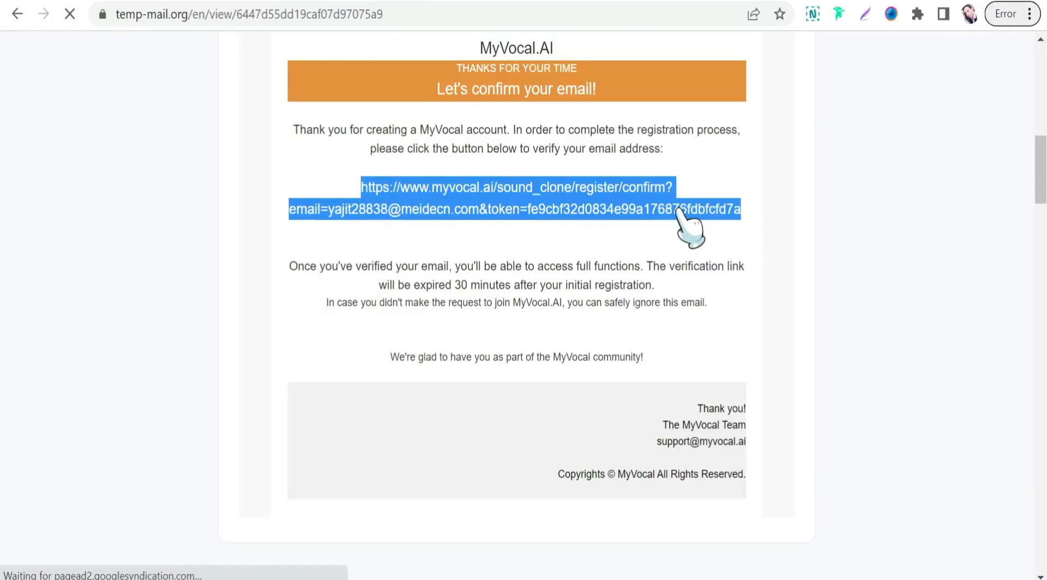
right_click(653, 207)
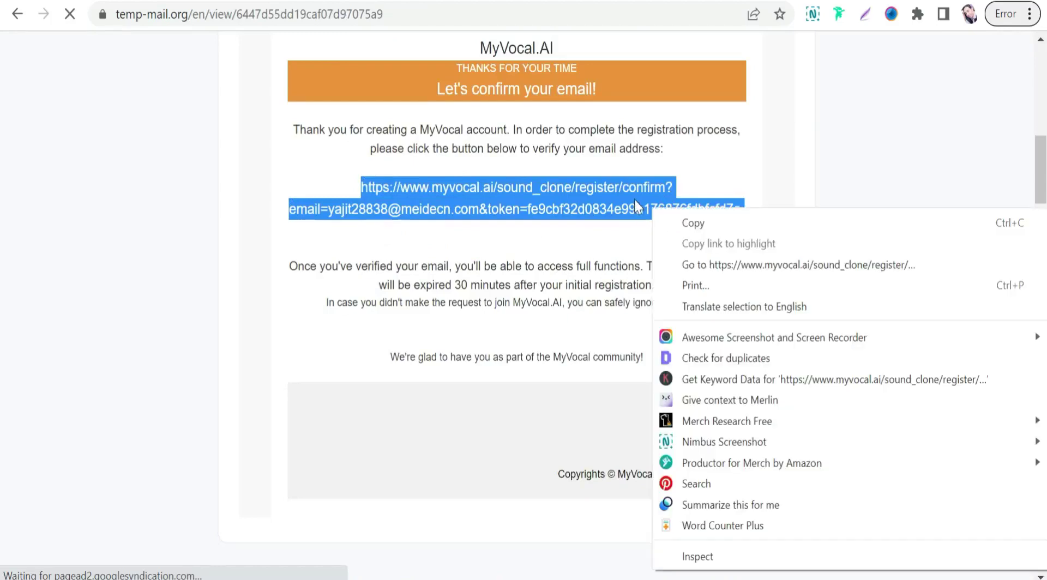
left_click(687, 225)
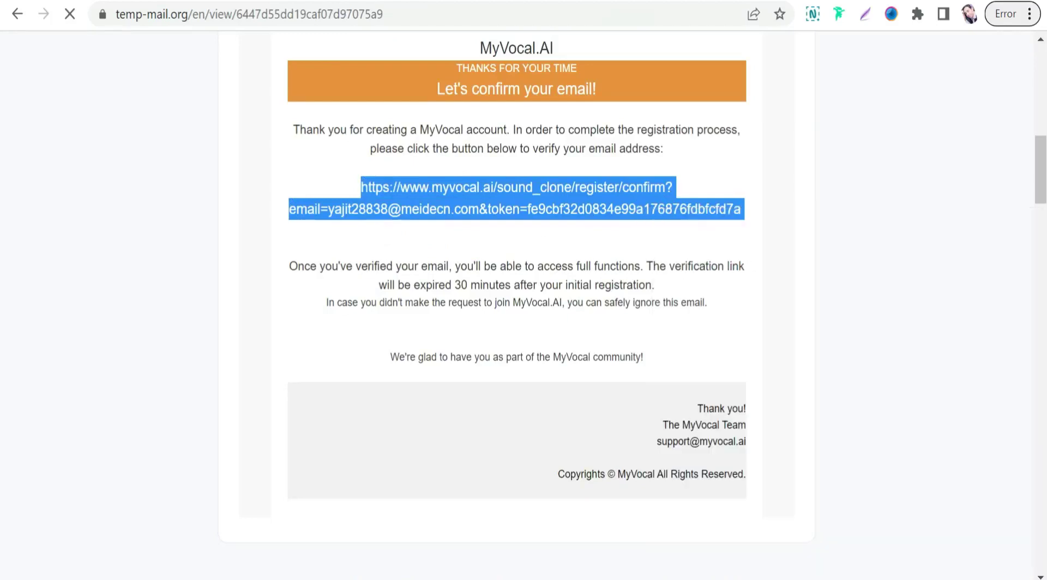
key("ctrl+t")
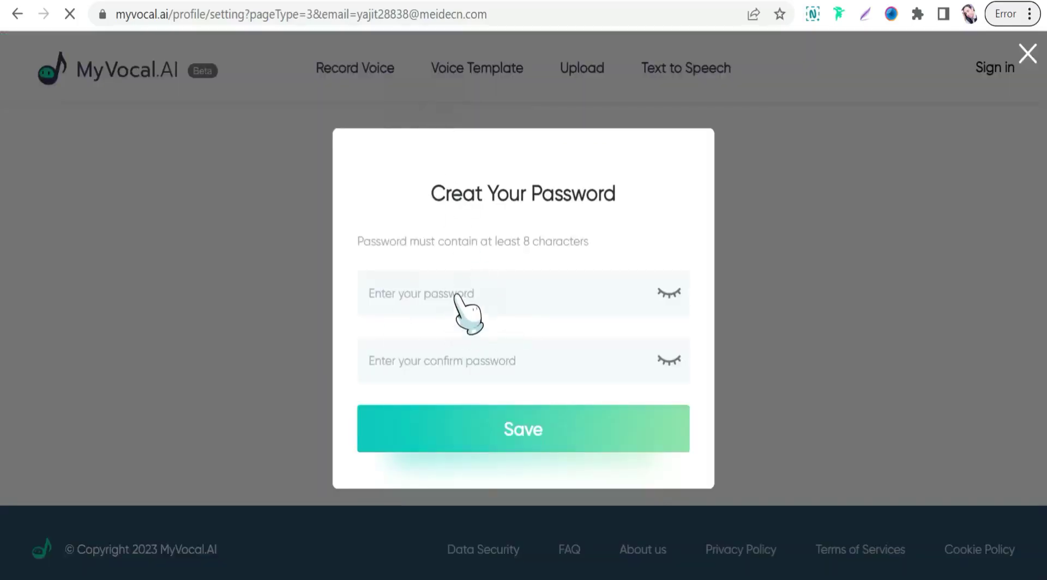
Save the new account password, then go to the Record Voice page
left_click(476, 433)
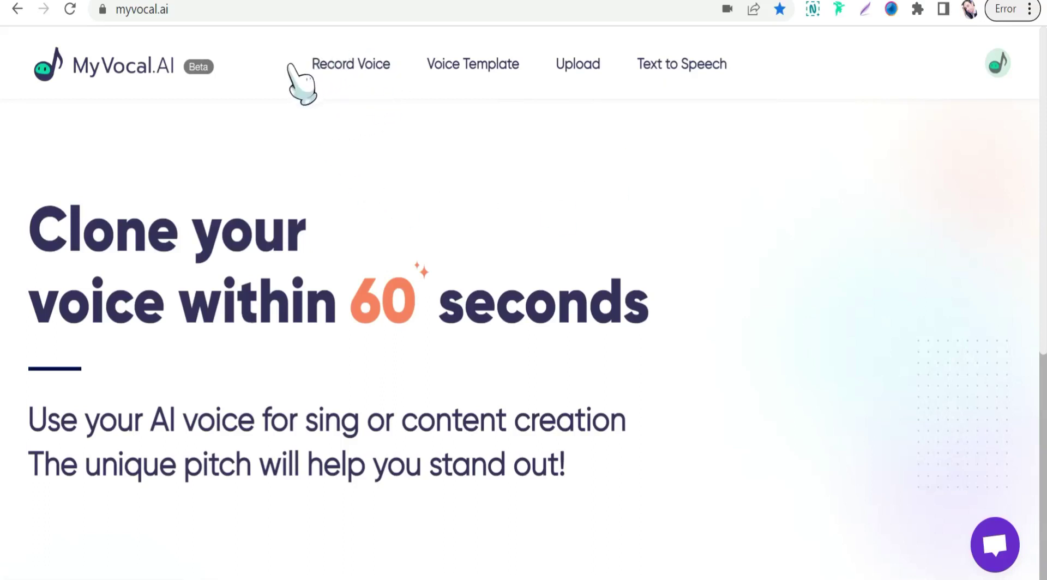
left_click(331, 70)
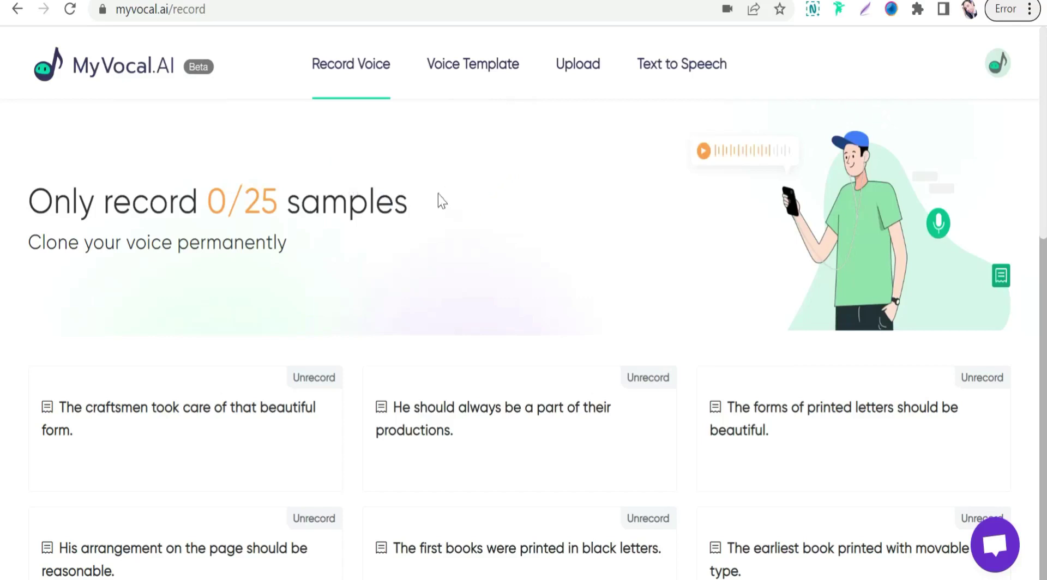
Open the first sample sentence, 'The craftsmen took care of that beautiful form'
left_click(104, 421)
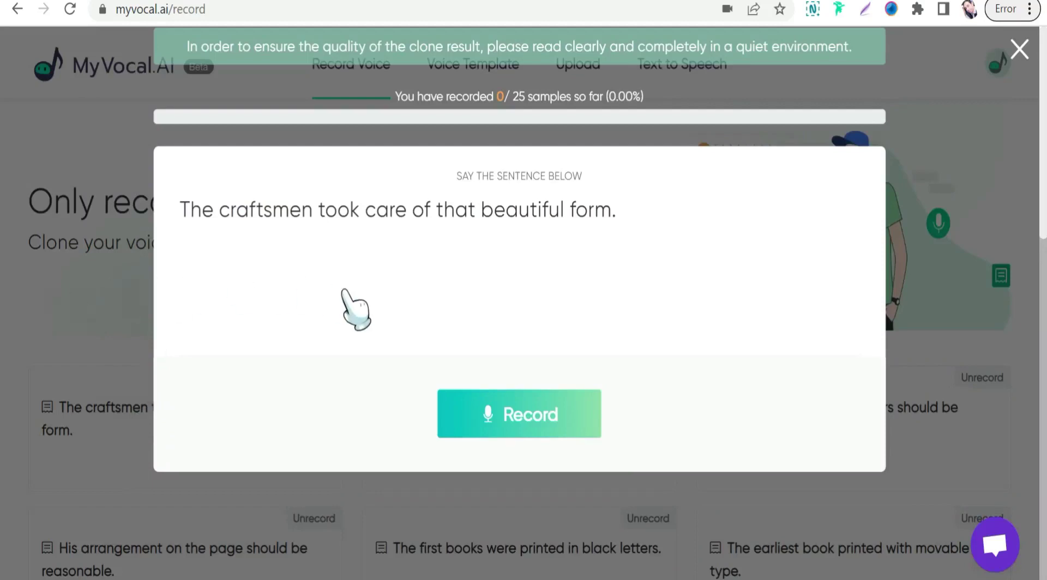
Record the sample sentence aloud, starting and then finishing the recording
left_click(505, 428)
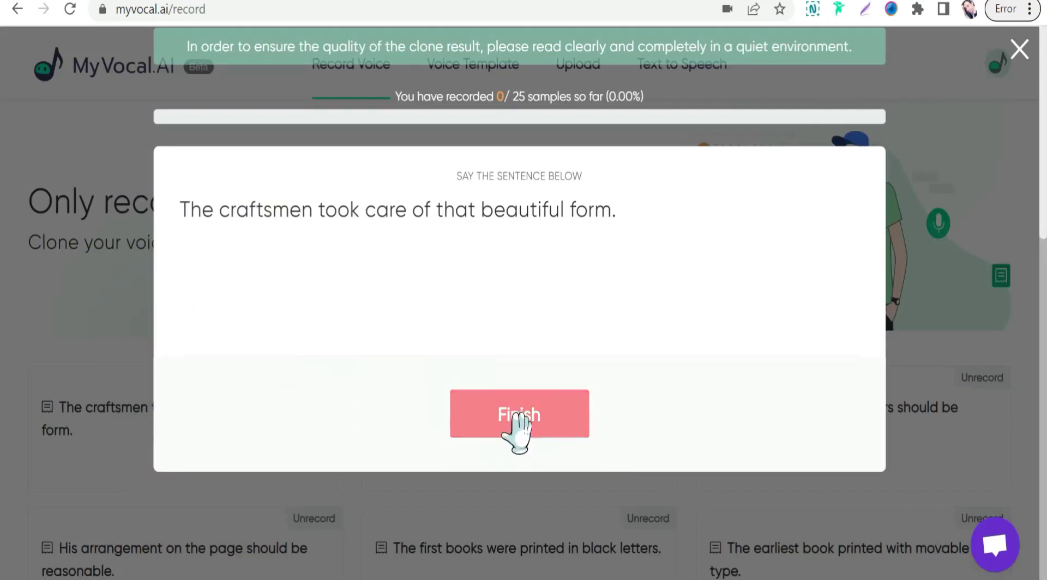
left_click(514, 431)
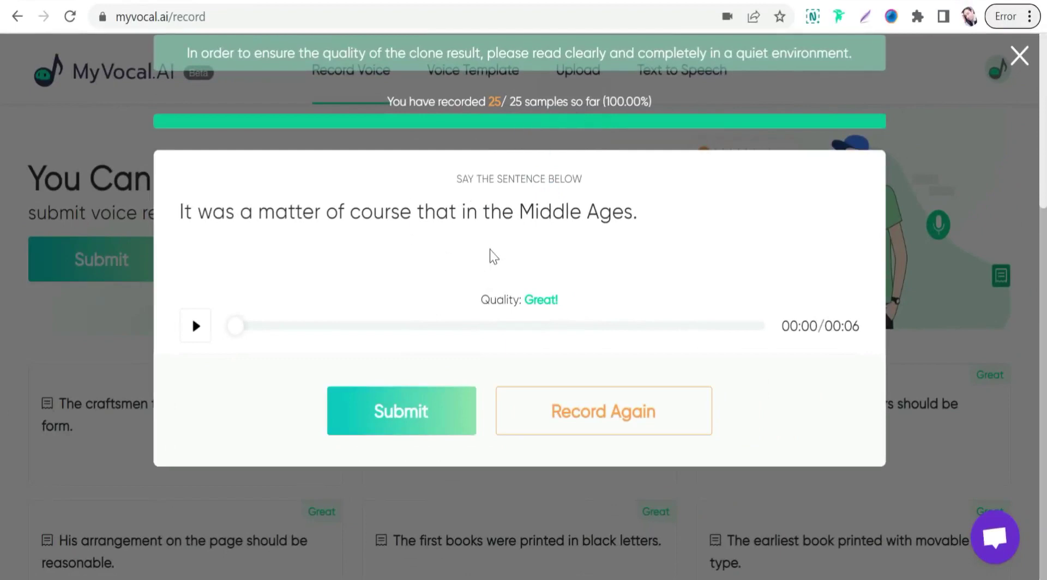
Submit the final sample, review the sentence cards, and submit all samples for AI learning
left_click(411, 421)
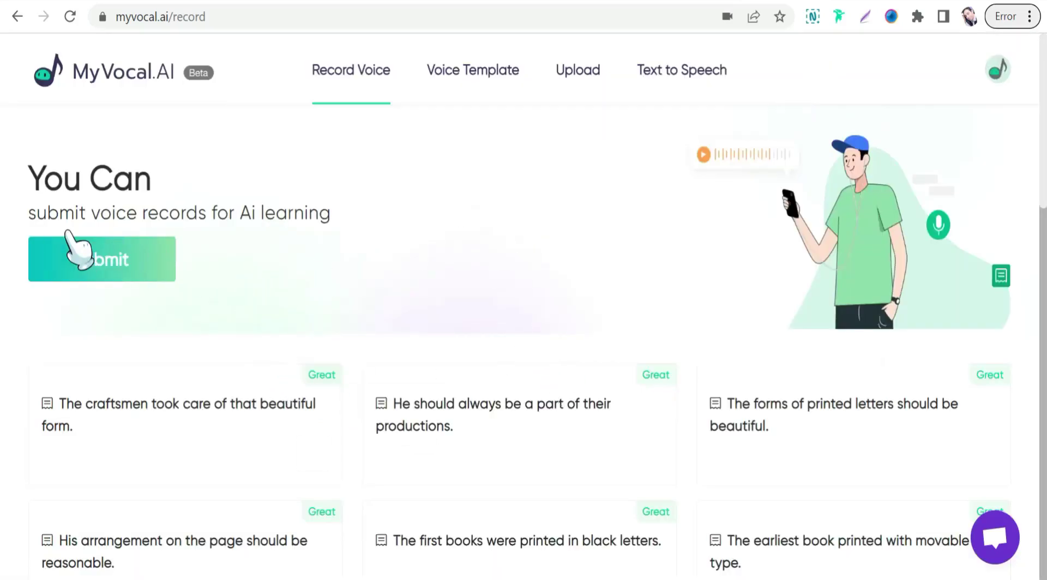
scroll(362, 296, "down", 10)
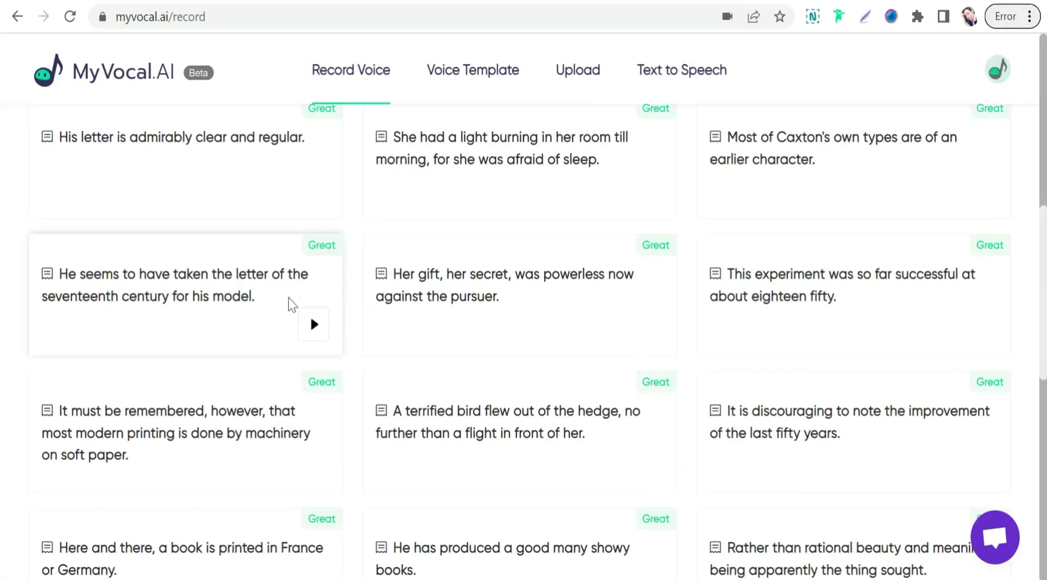
scroll(292, 304, "down", 8)
scroll(253, 297, "down", 3)
scroll(223, 316, "up", 4)
scroll(220, 341, "up", 15)
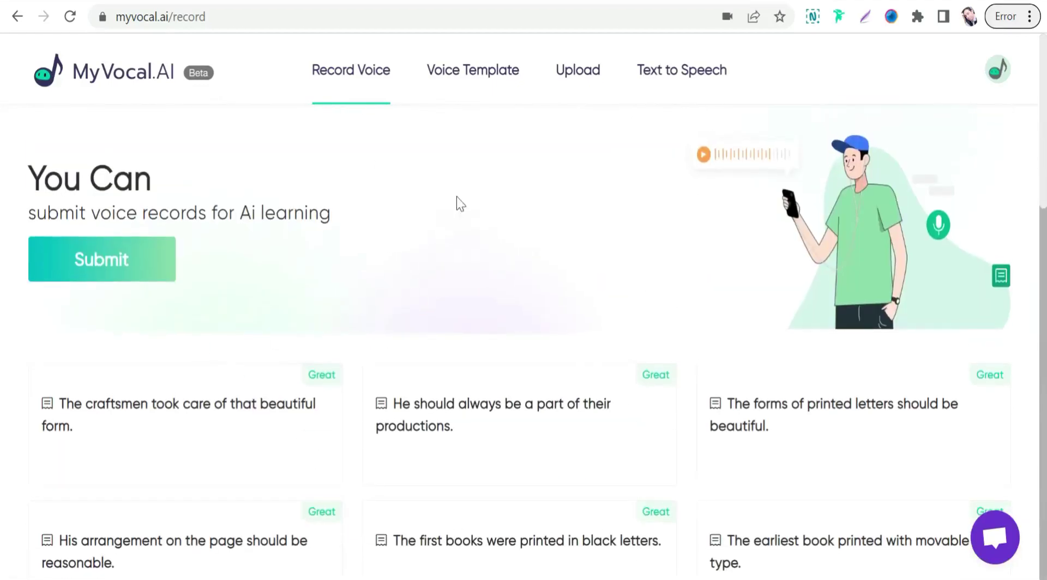
left_click(102, 278)
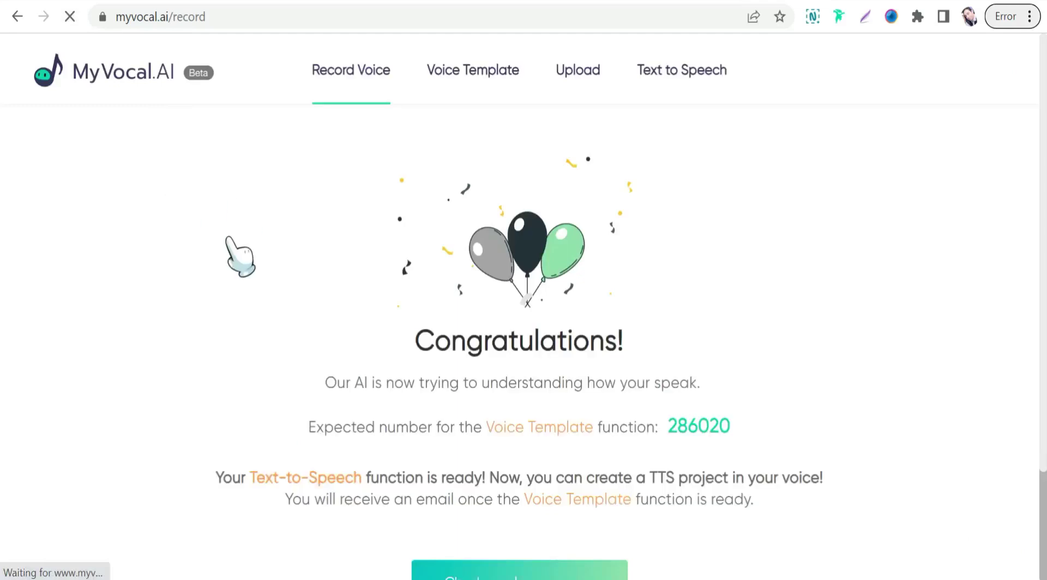
scroll(246, 262, "down", 2)
Go to the Text to Speech page, showing 0 of 500 letters used and no projects
scroll(166, 297, "up", 1)
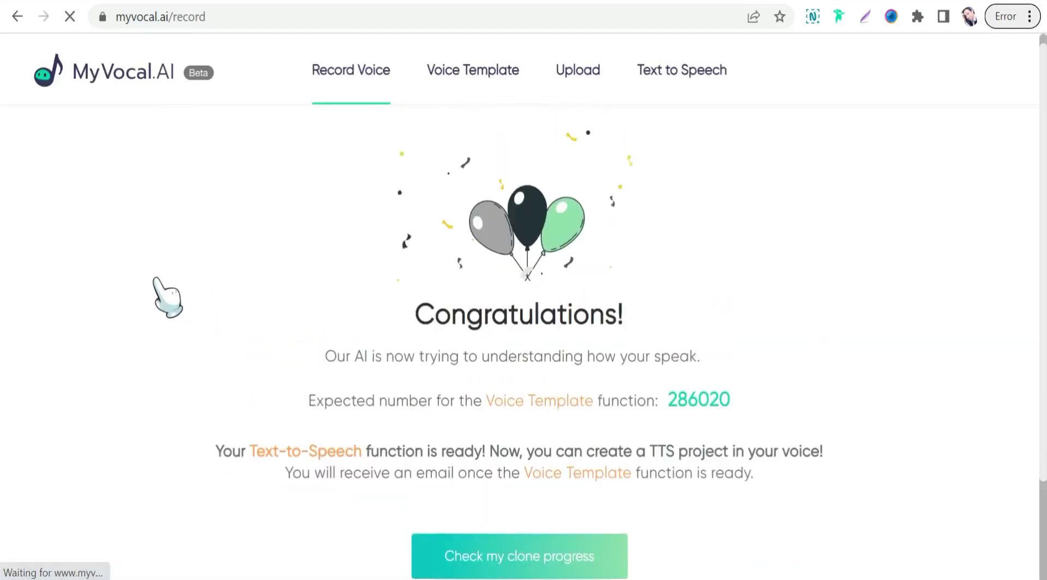
scroll(156, 279, "up", 1)
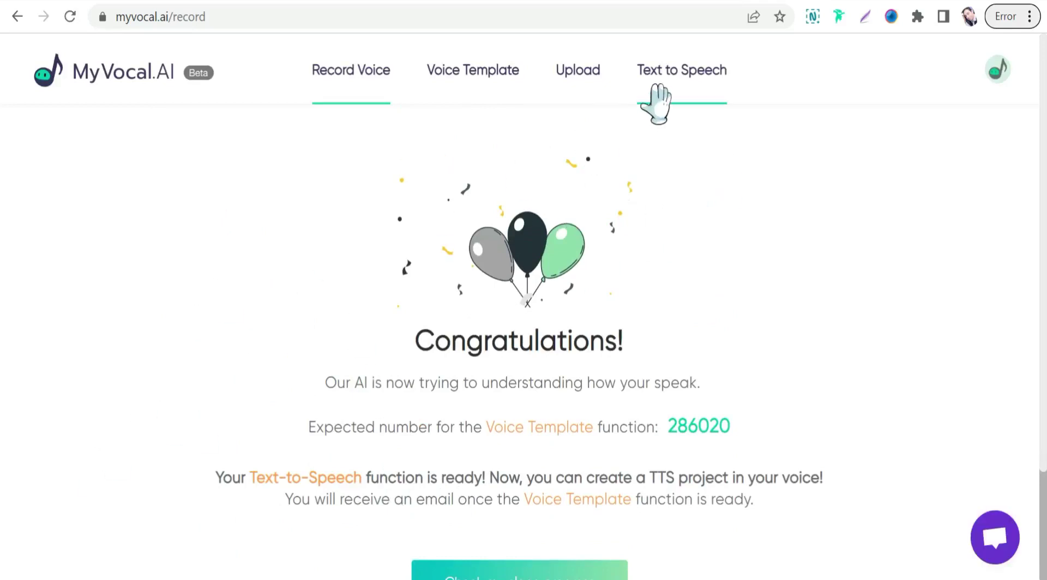
left_click(682, 71)
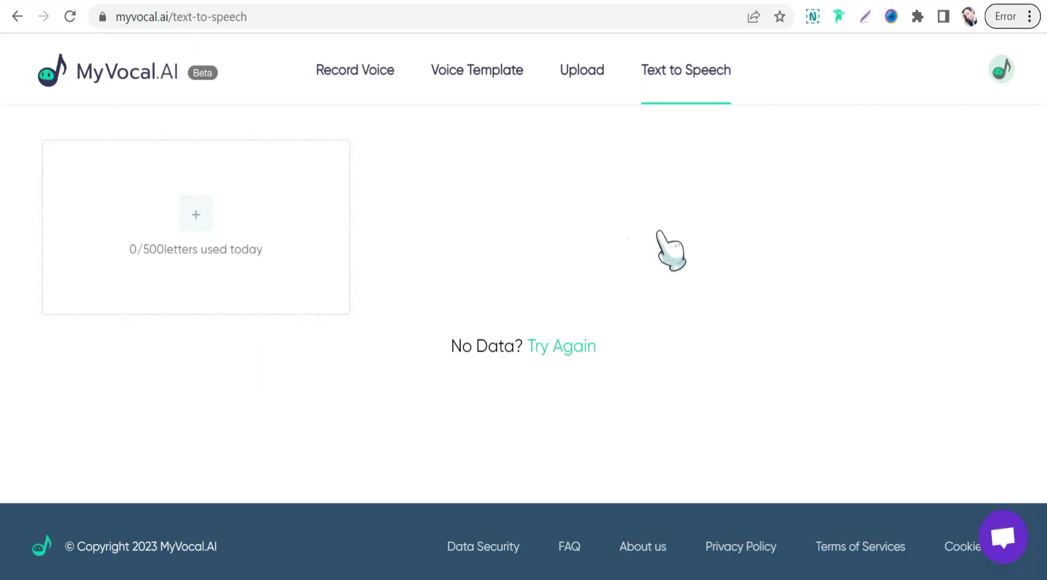
Create a project titled 'FF' with the pasted football paragraph and play its audio
left_click(196, 224)
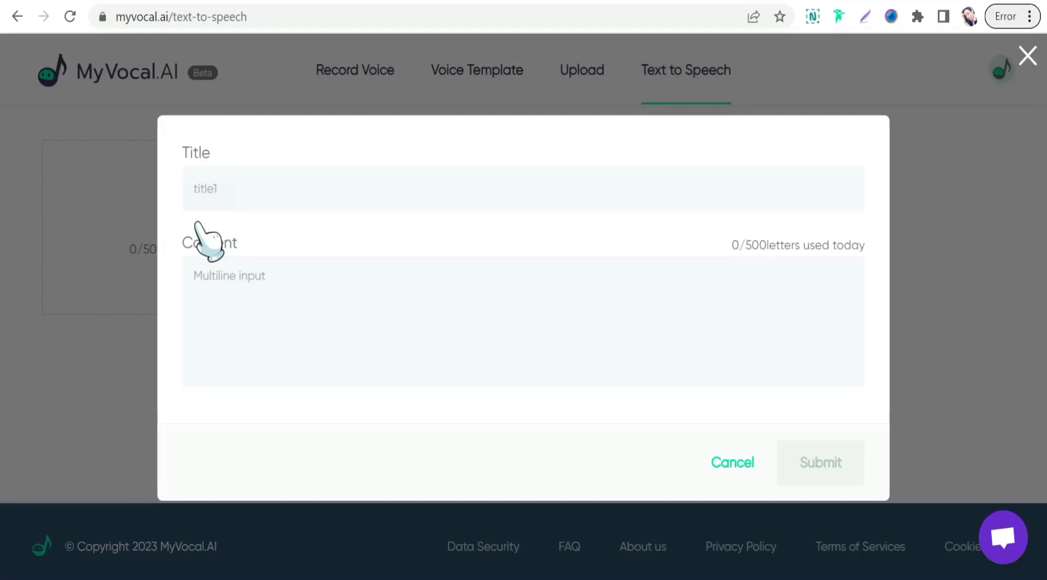
left_click(246, 185)
type("FF")
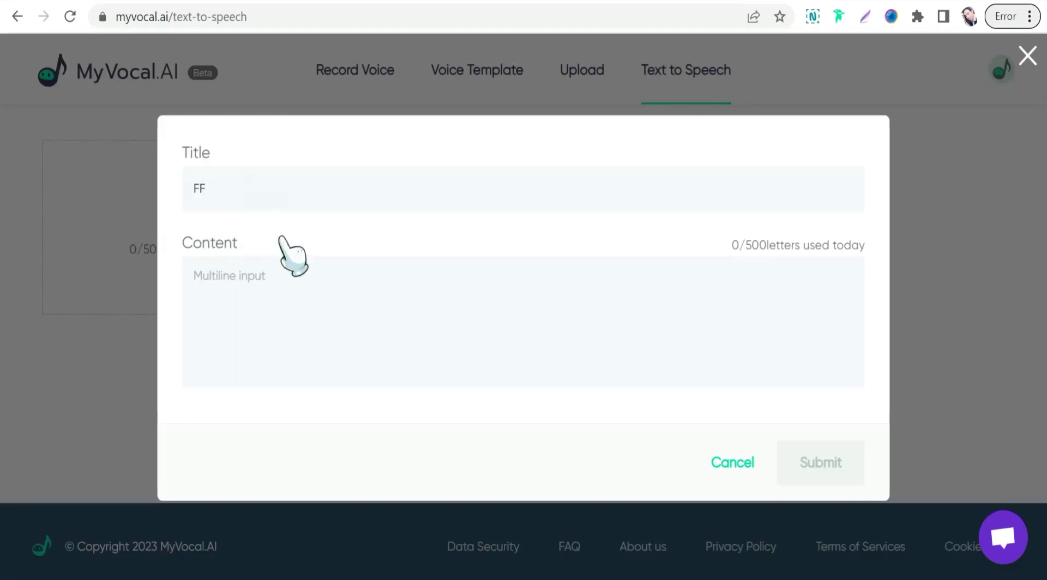
key("Tab")
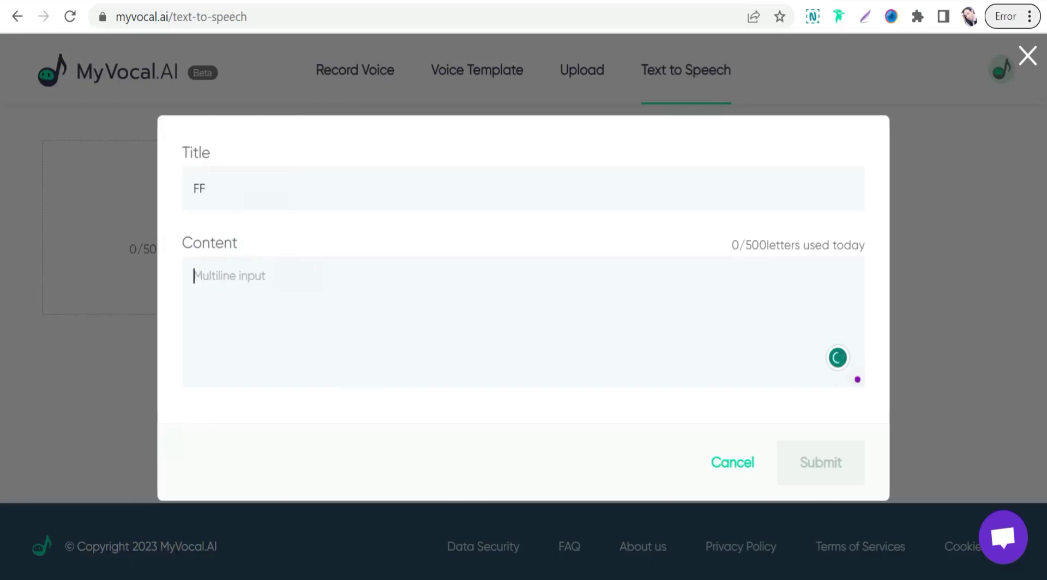
key("ctrl+v")
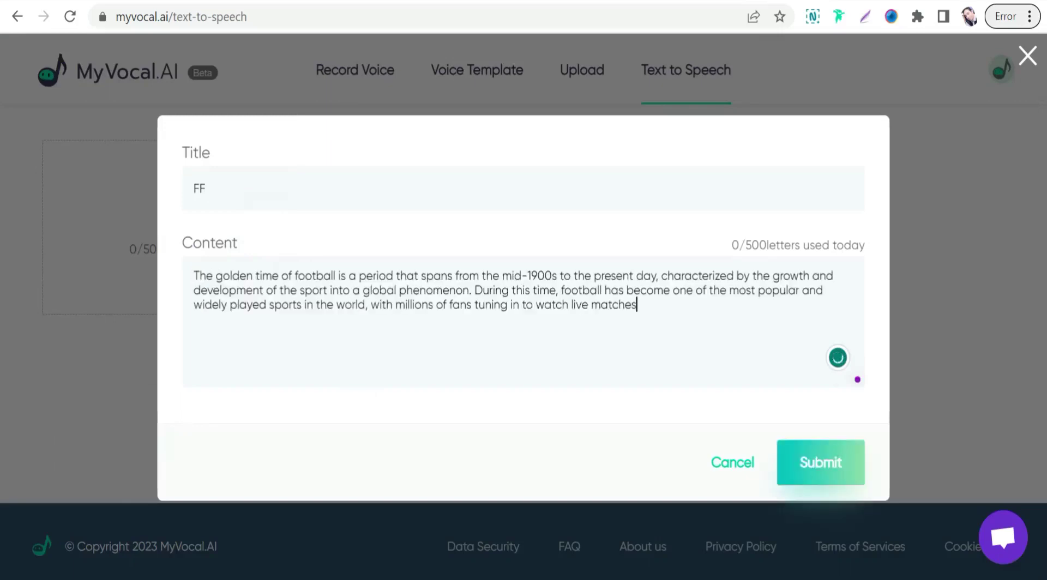
left_click(817, 468)
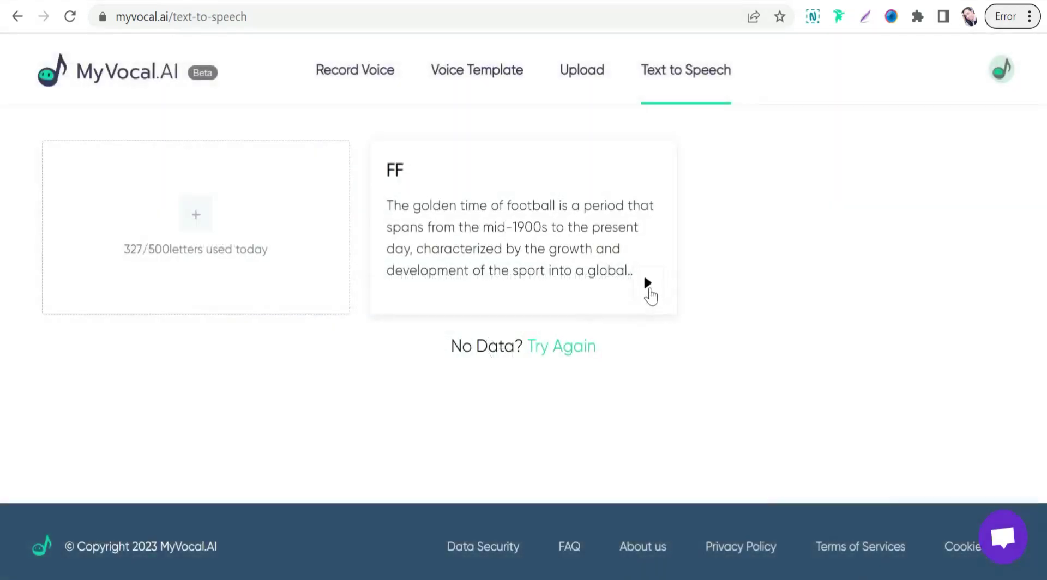
left_click(648, 284)
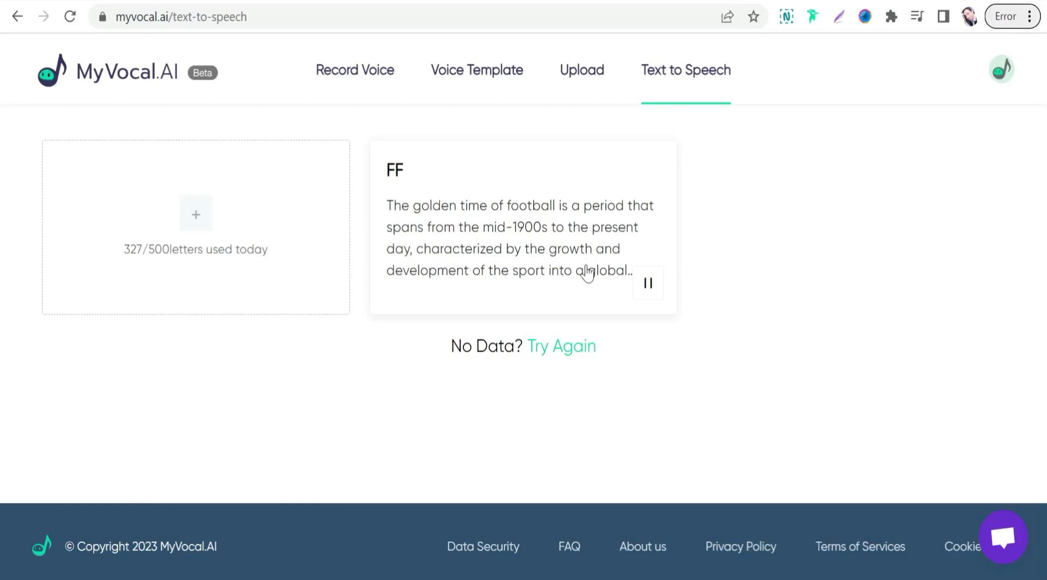
Pause the FF playback, open the FF project, and email its audio to the inbox
left_click(649, 285)
left_click(504, 229)
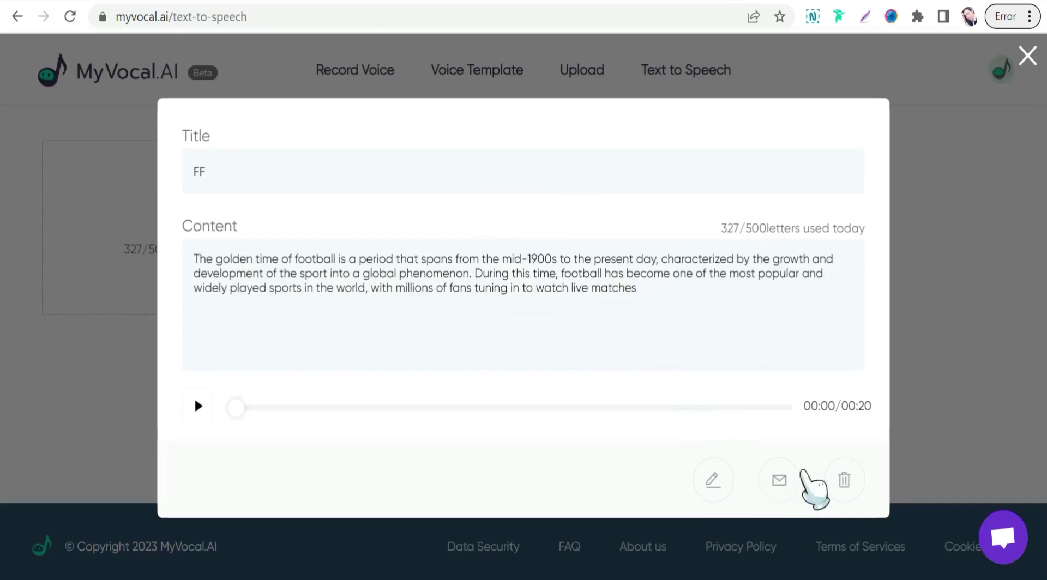
left_click(779, 482)
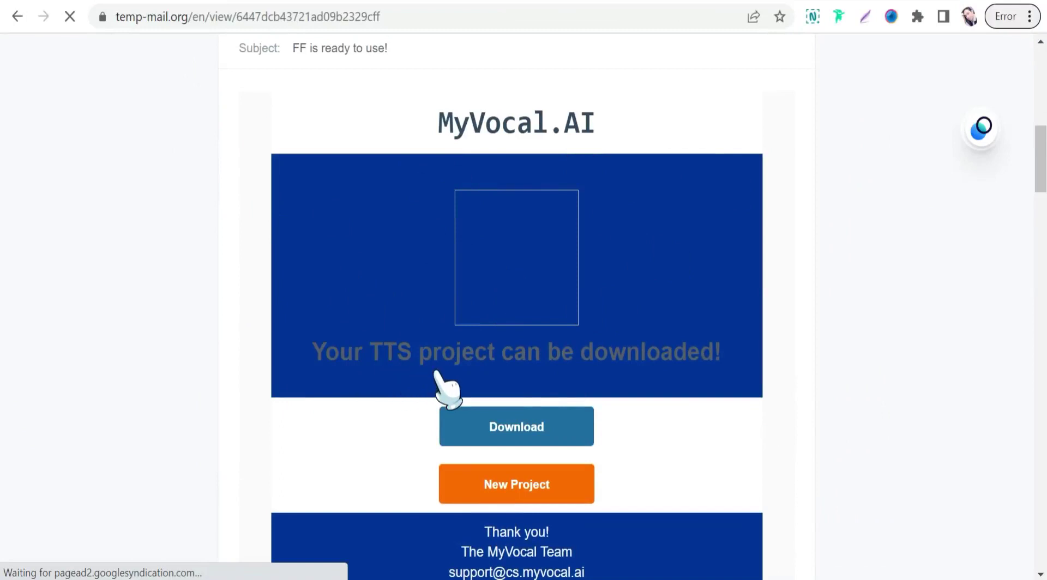
Download the FF mp3 from the 'FF is ready to use!' email, then switch to Adobe Podcast
scroll(435, 372, "up", 1)
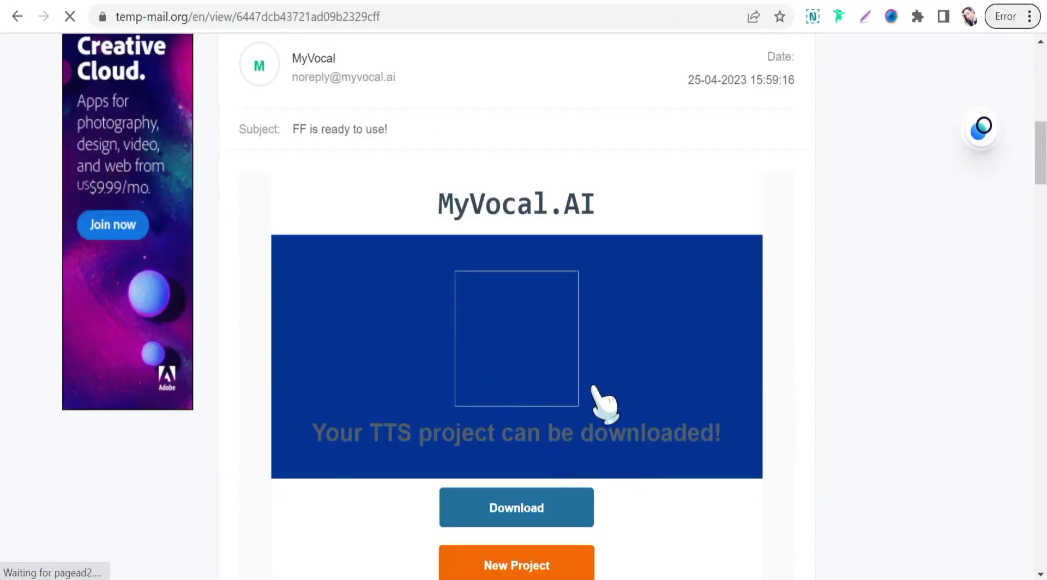
scroll(595, 386, "down", 3)
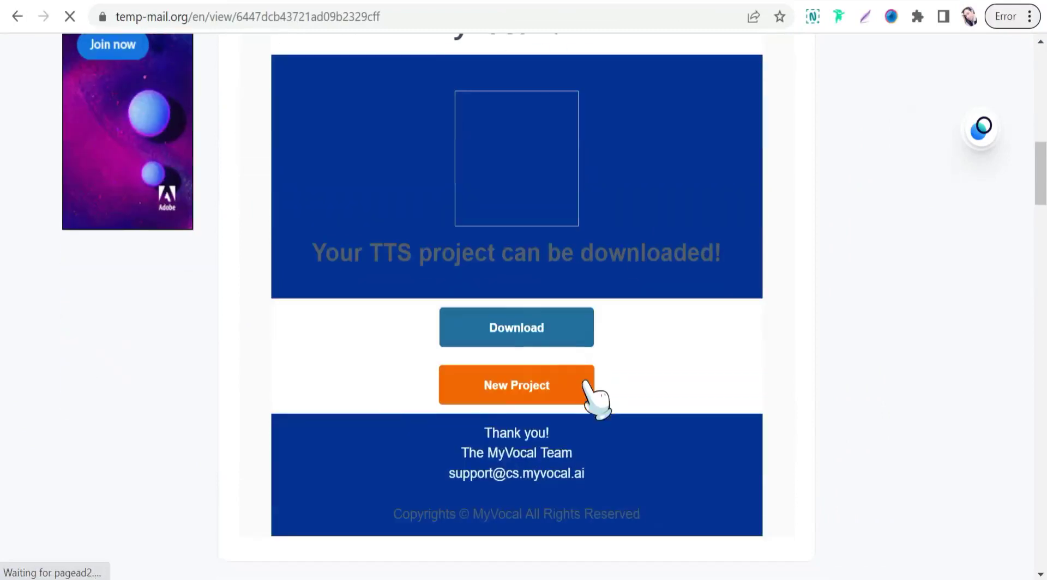
left_click(505, 332)
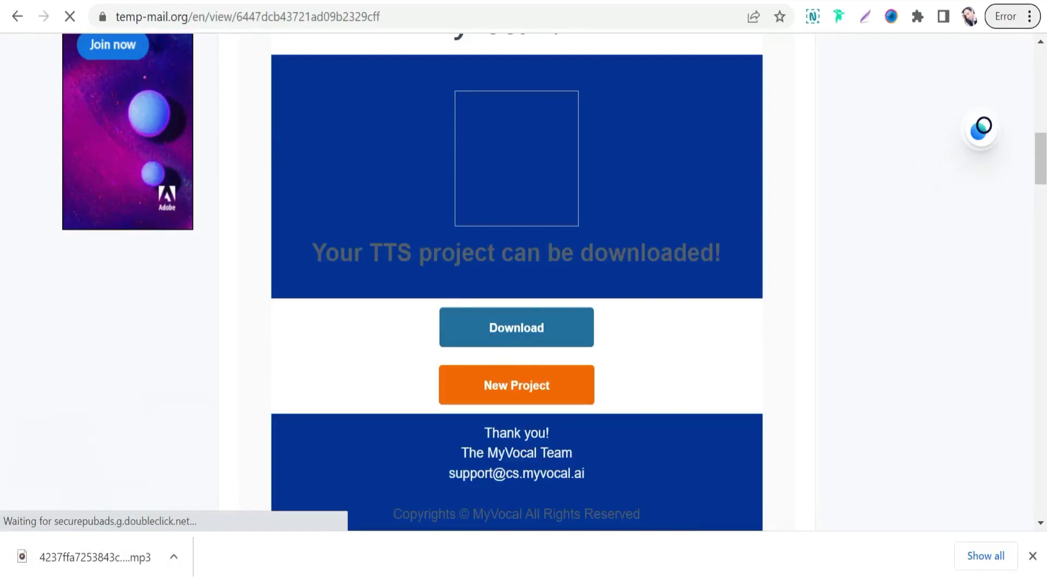
left_click(131, 507)
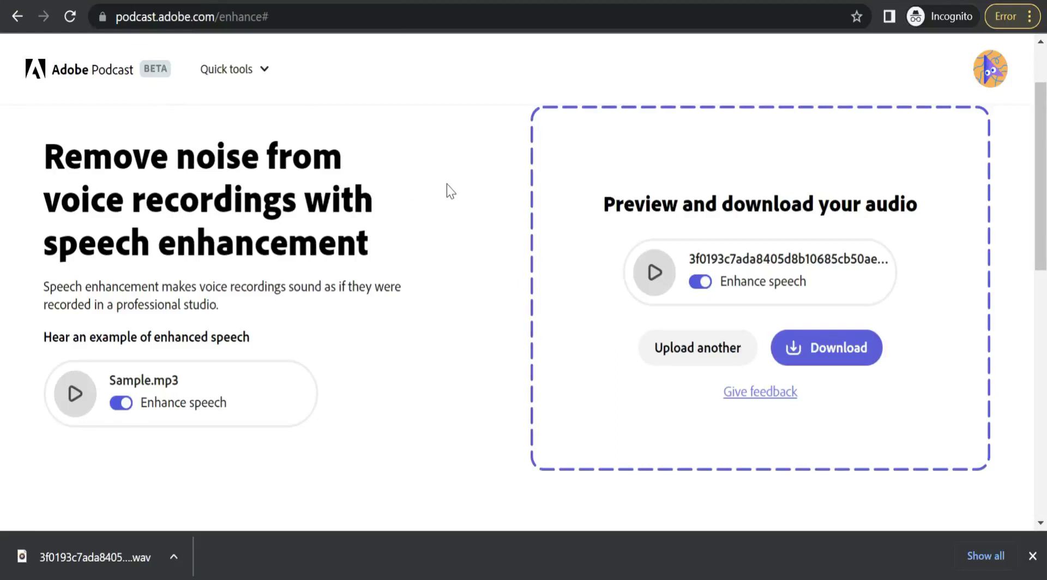
Enhance the FF mp3 in Adobe Podcast, preview a few seconds, then return to MyVocal.AI
left_click(687, 357)
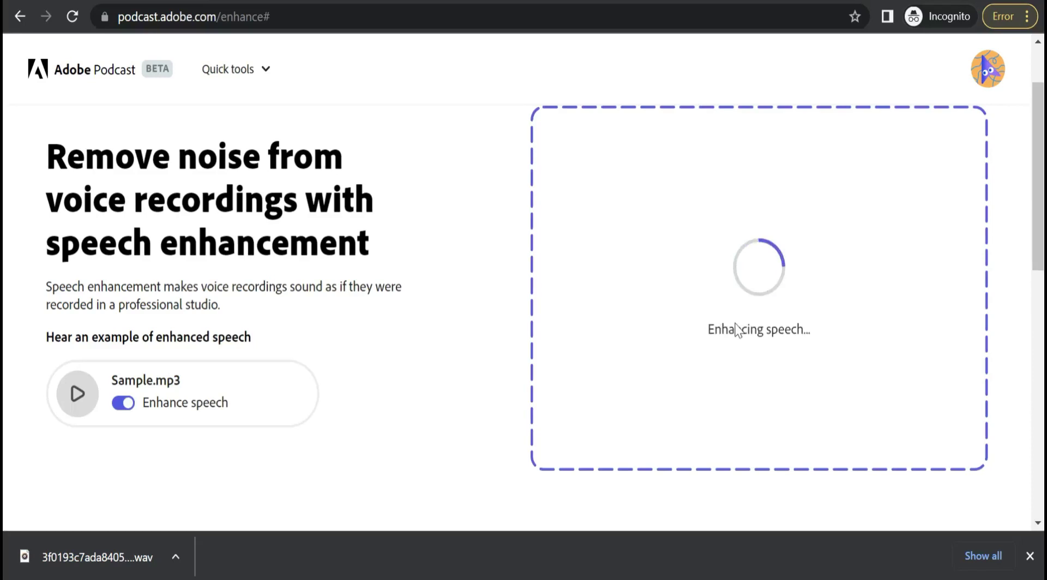
left_click(655, 288)
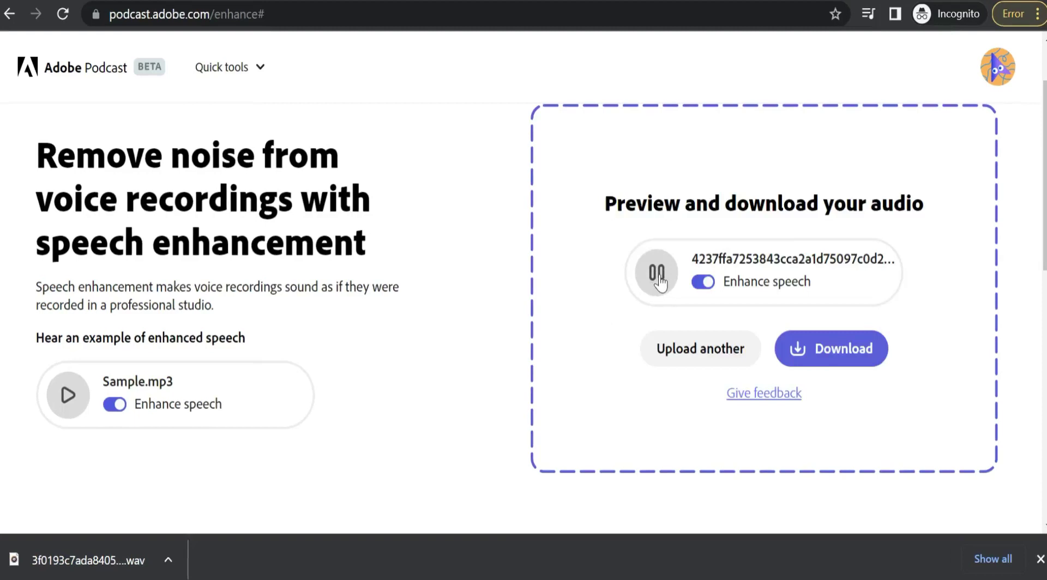
left_click(660, 282)
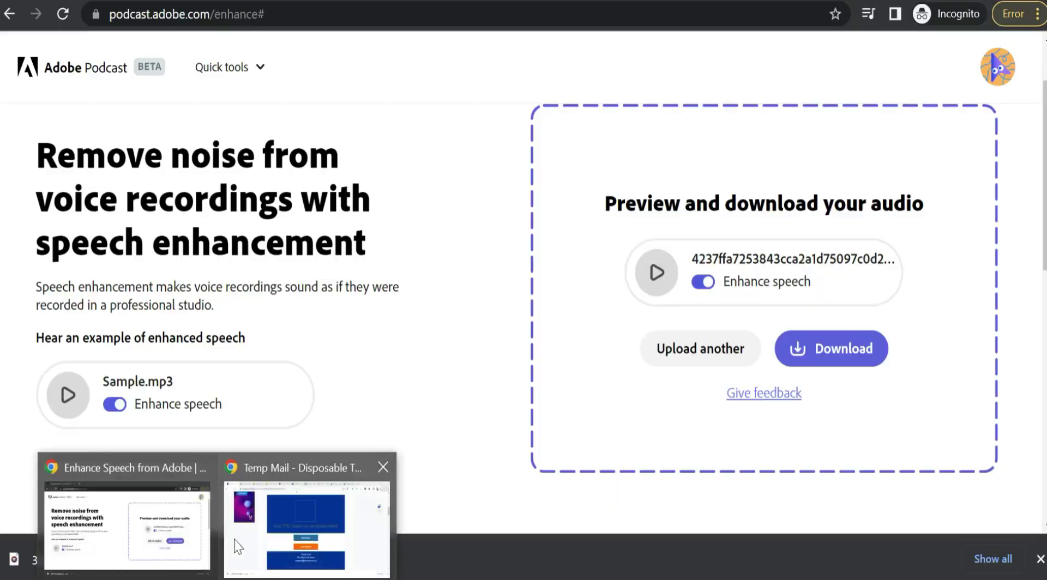
left_click(154, 547)
Close the Text to Speech dialog and reach the Record Voice Congratulations message
left_click(1026, 59)
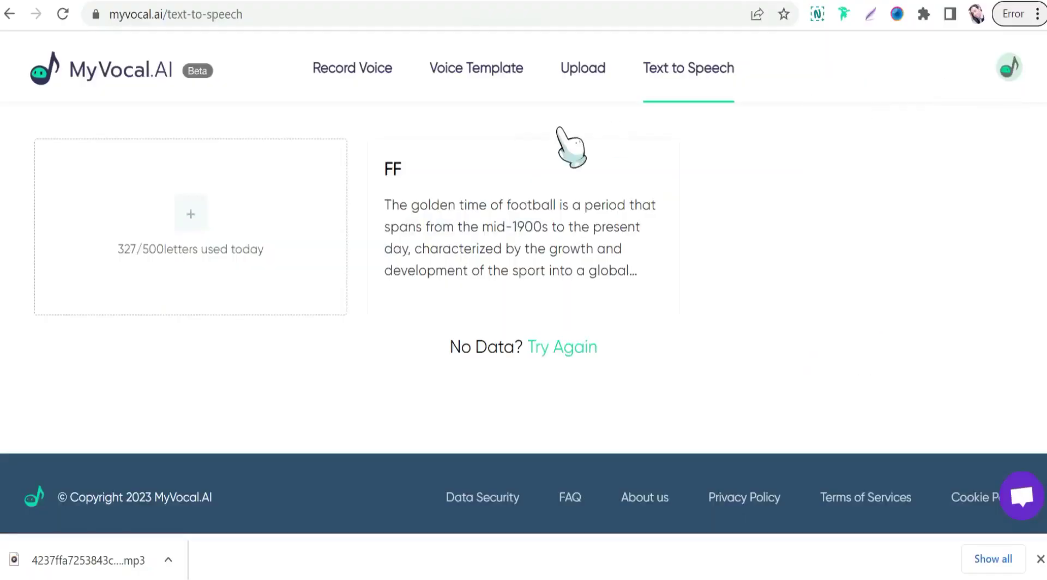
left_click(335, 87)
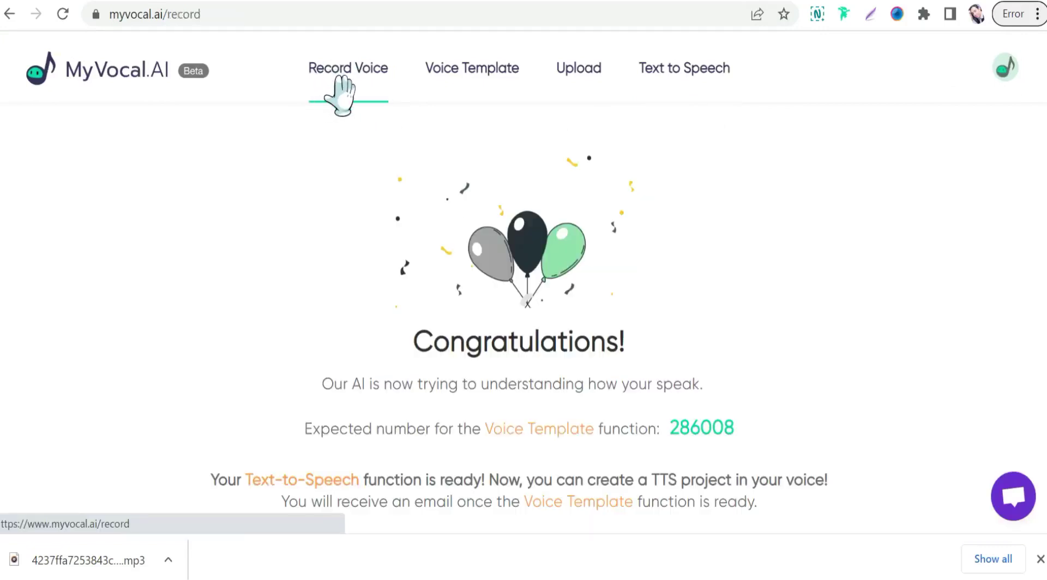
scroll(479, 251, "down", 2)
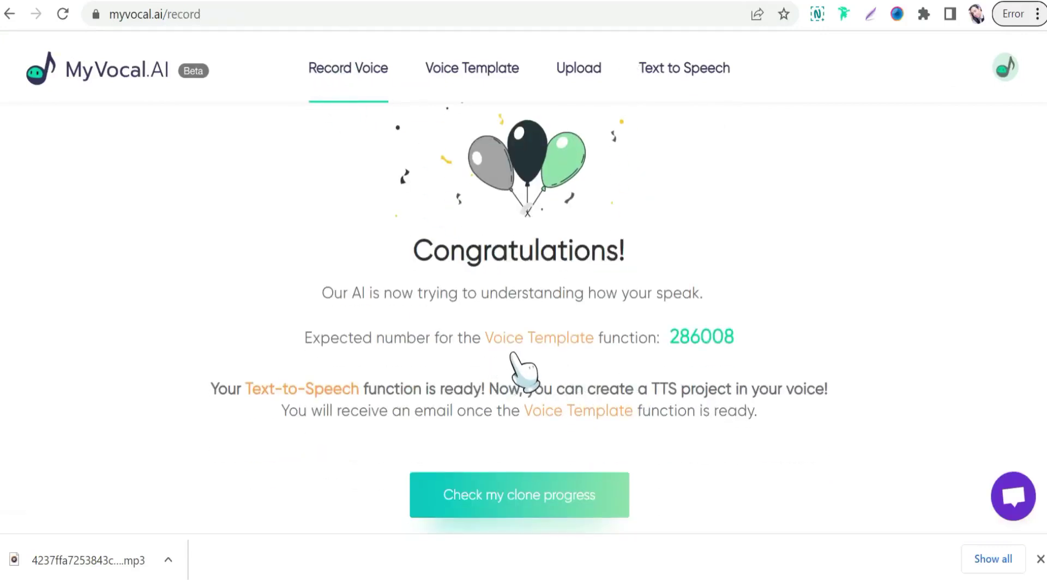
Highlight 'Voice Template' in the message and open the Voice Template gallery
left_click_drag(485, 338, 594, 338)
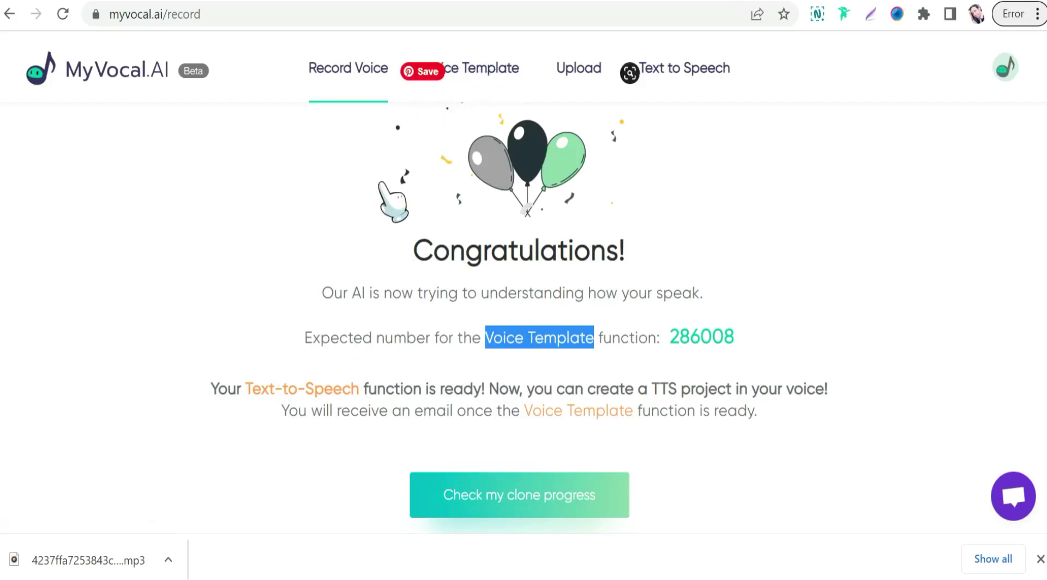
left_click(469, 73)
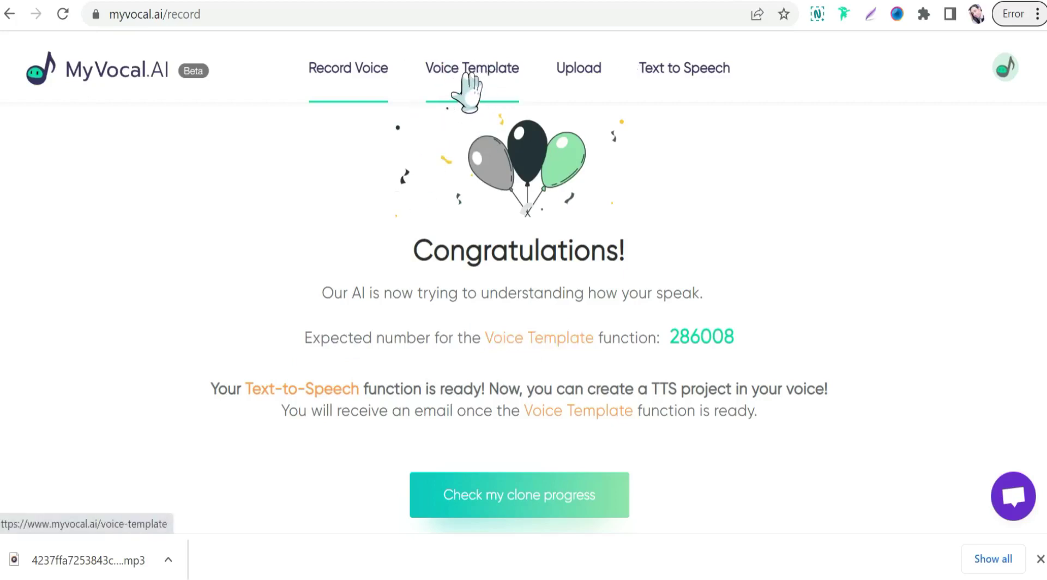
left_click(467, 74)
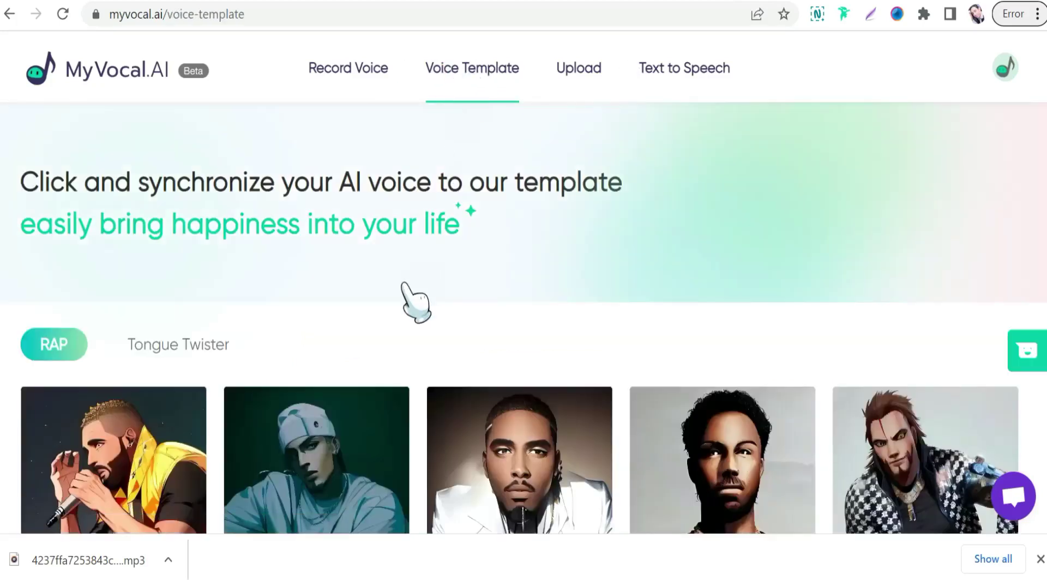
Browse the RAP template cards and play, then stop, the Behind Barz preview
scroll(362, 358, "down", 3)
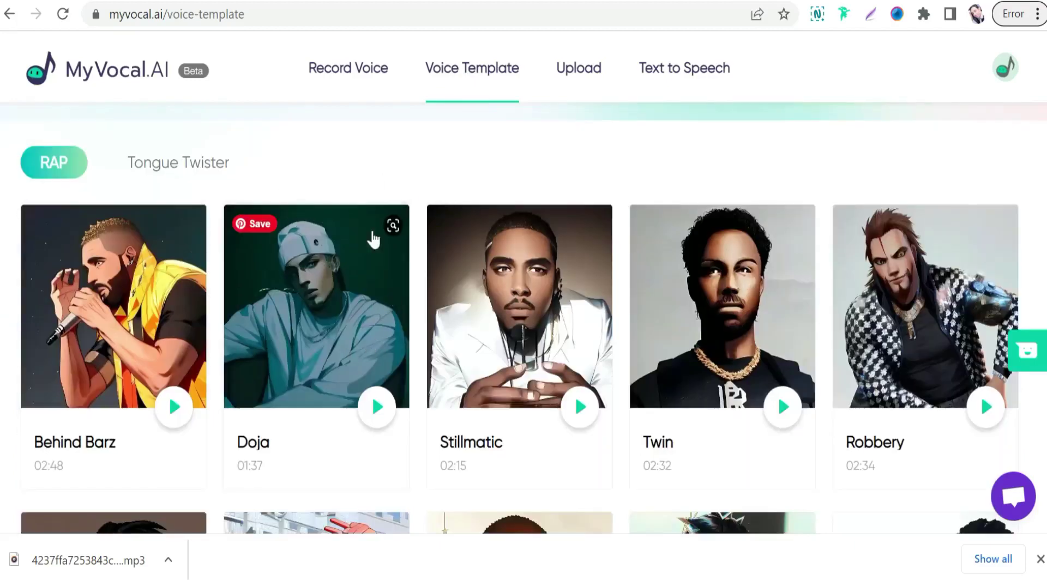
scroll(245, 317, "down", 3)
scroll(290, 322, "down", 4)
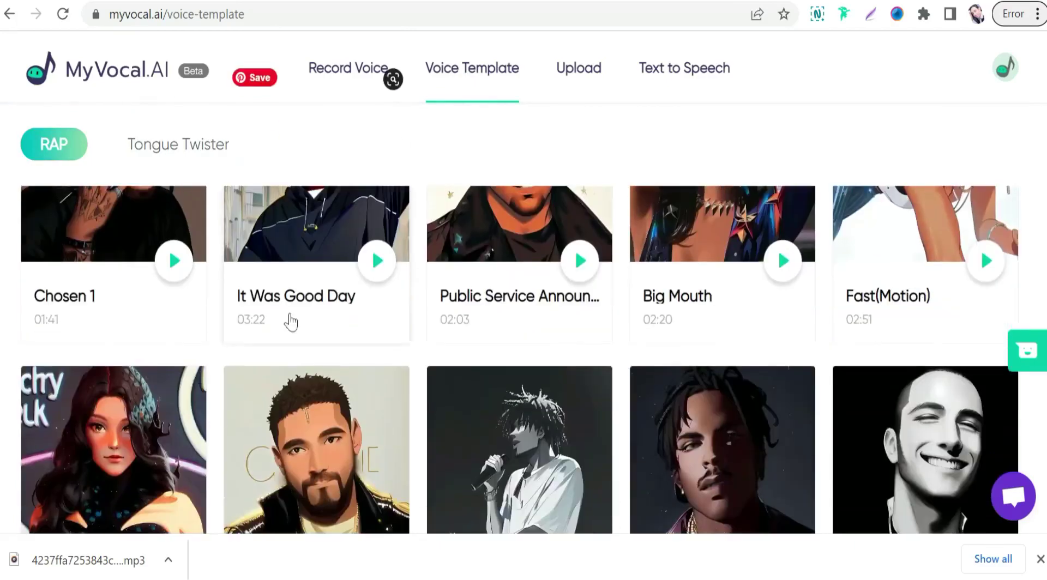
scroll(291, 321, "down", 2)
scroll(245, 354, "up", 8)
scroll(182, 331, "up", 3)
scroll(181, 331, "down", 2)
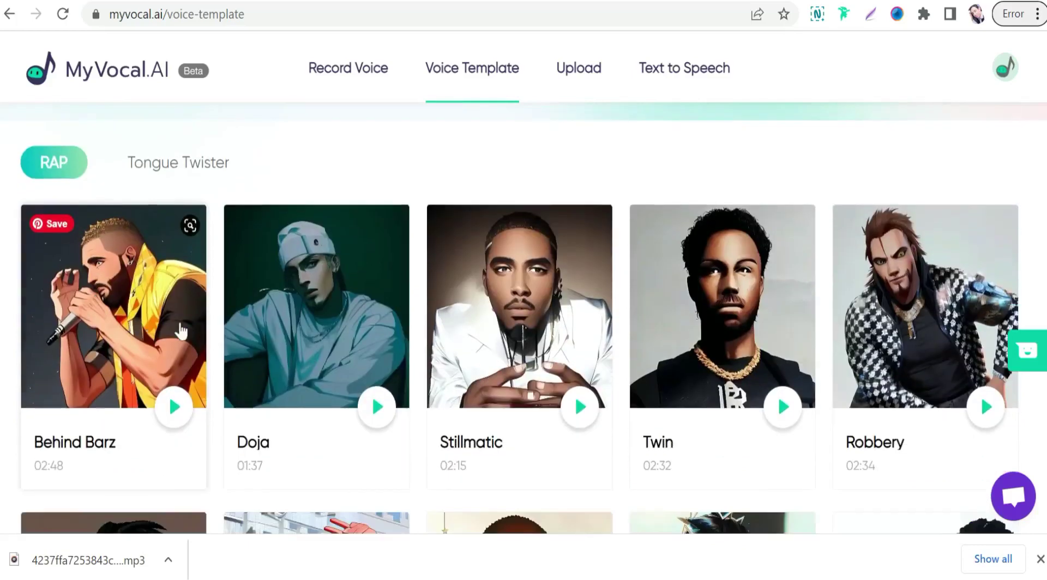
left_click(173, 419)
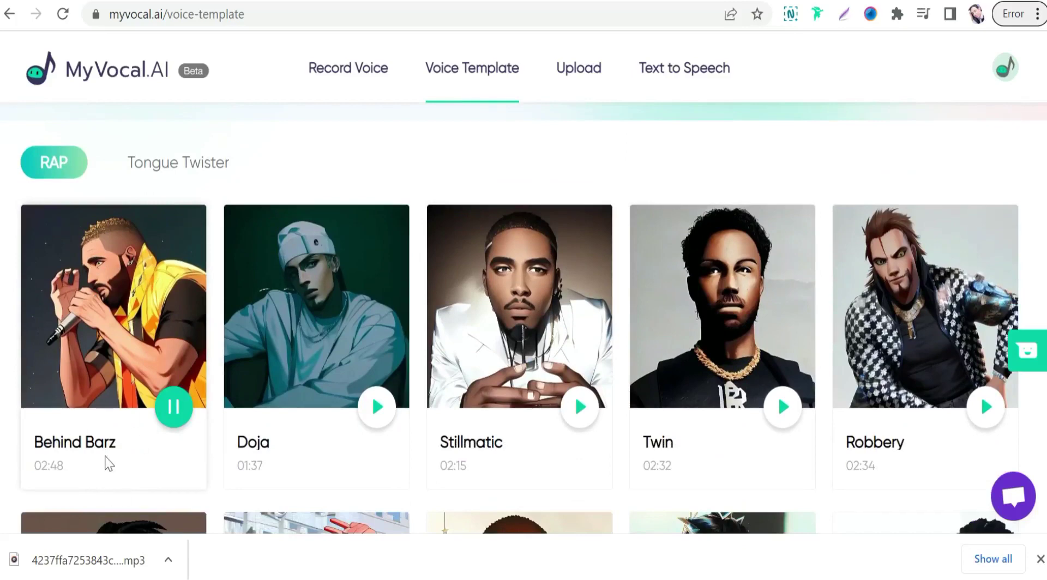
left_click(175, 415)
Scroll through the rest of the RAP template list and back up
scroll(434, 496, "down", 3)
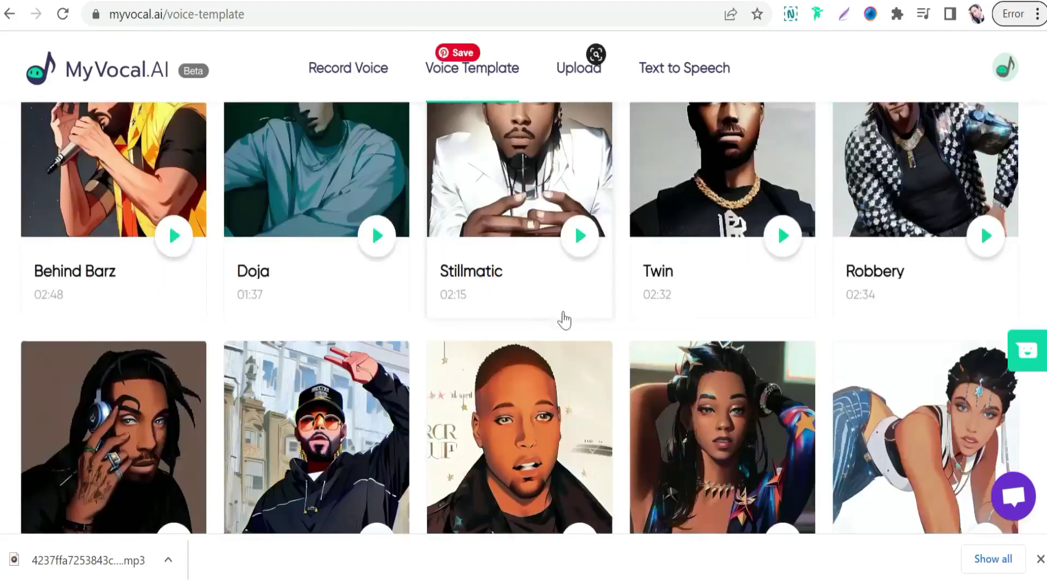
scroll(561, 321, "down", 5)
scroll(335, 350, "down", 3)
scroll(338, 360, "down", 2)
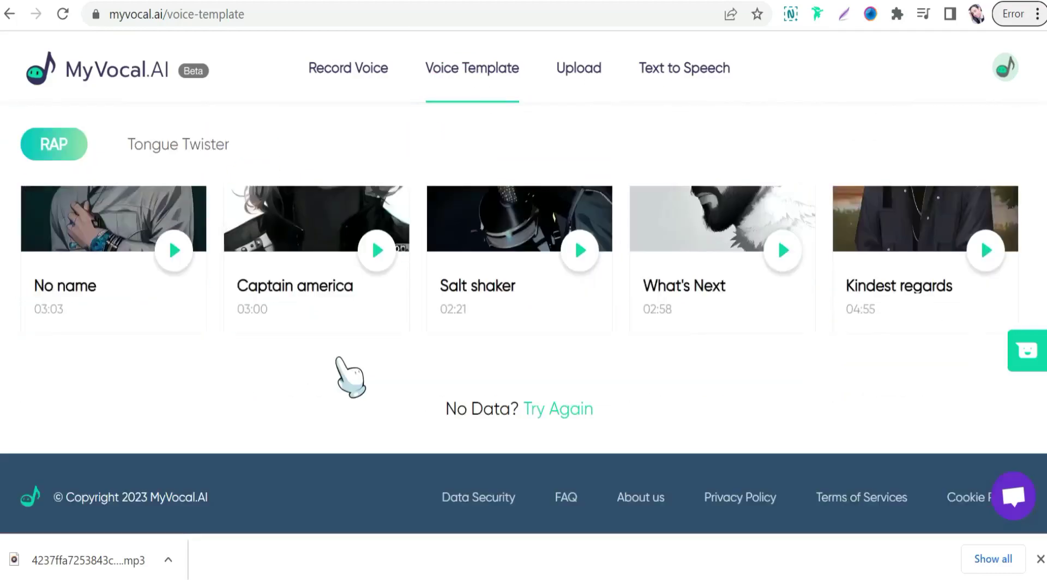
scroll(338, 370, "up", 5)
scroll(319, 370, "up", 5)
scroll(319, 369, "up", 5)
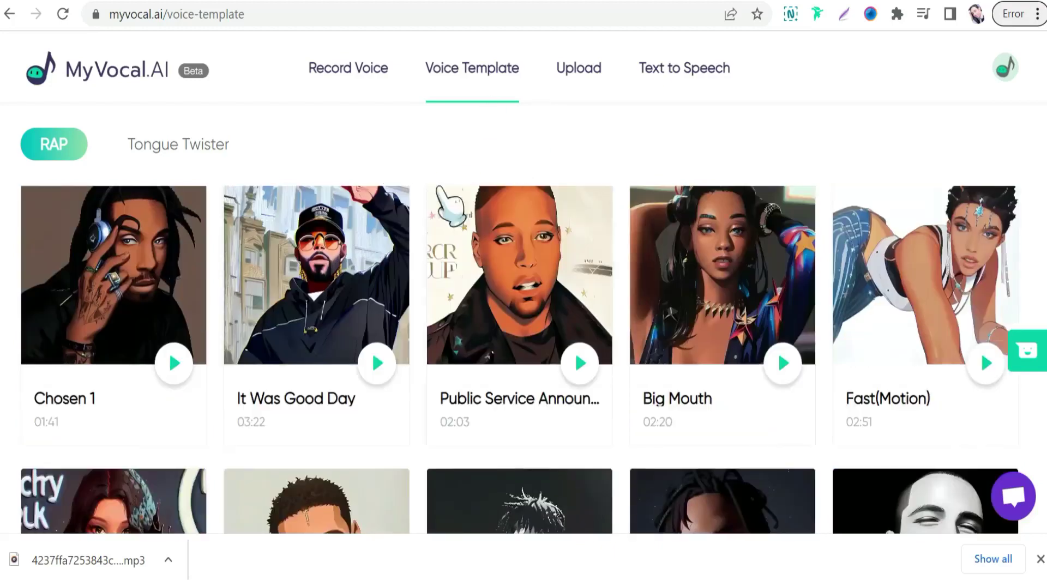
scroll(295, 360, "up", 6)
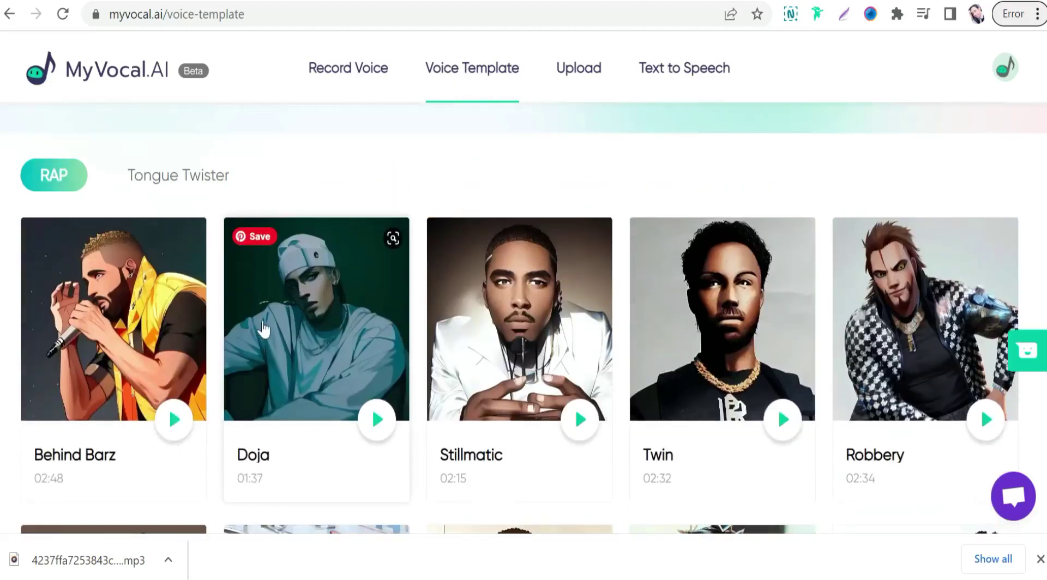
Show the Tongue Twister templates and start the Good Cook Cook preview
left_click(166, 180)
scroll(218, 300, "down", 4)
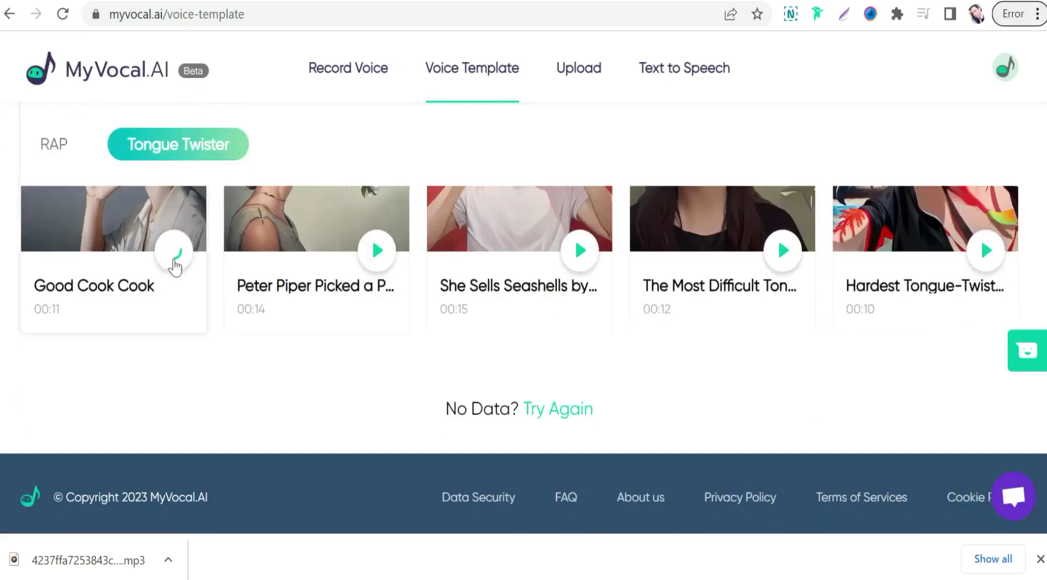
left_click(172, 267)
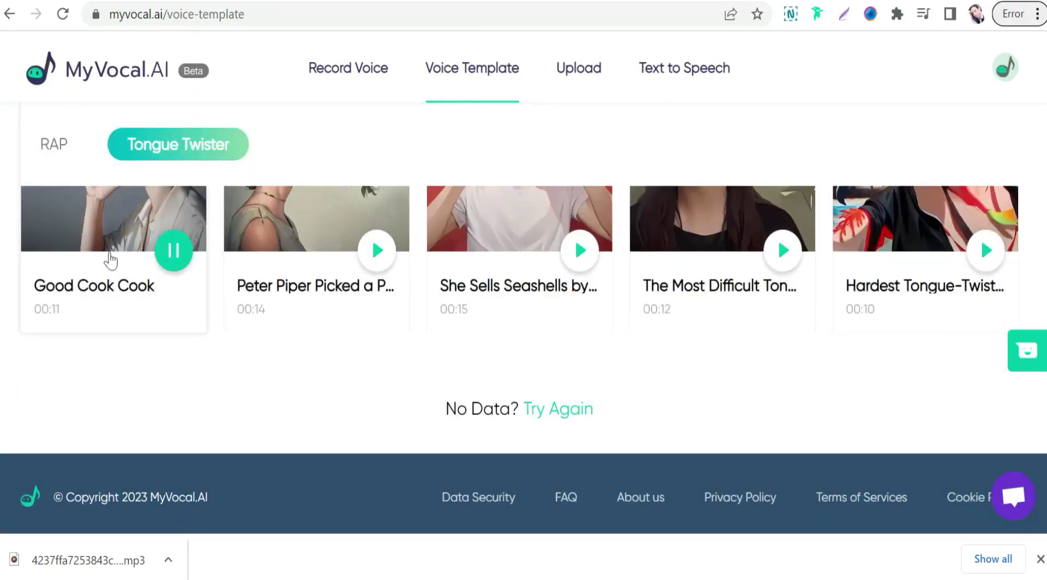
mouse_move(315, 409)
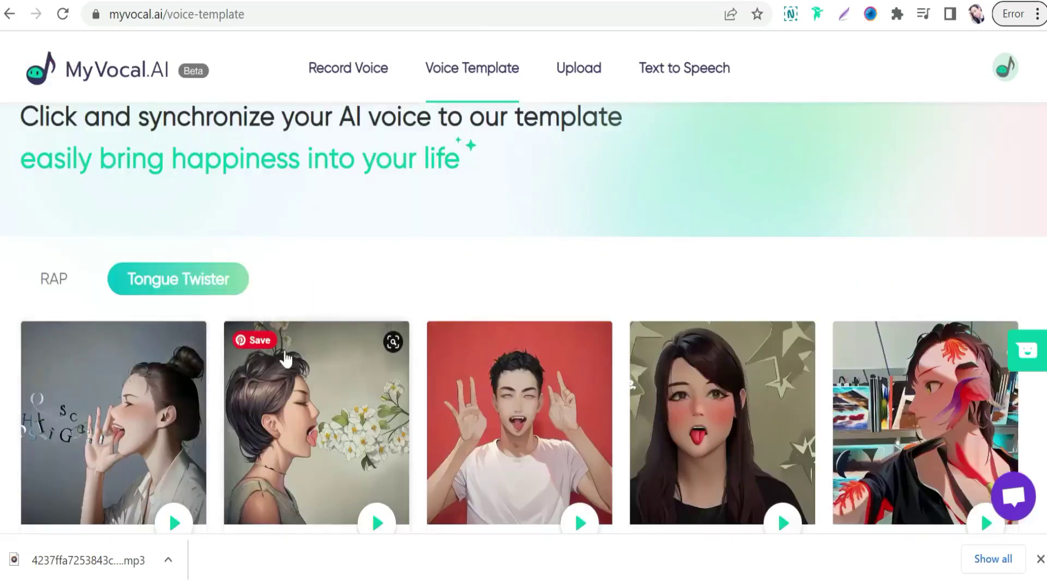
scroll(289, 325, "up", 1)
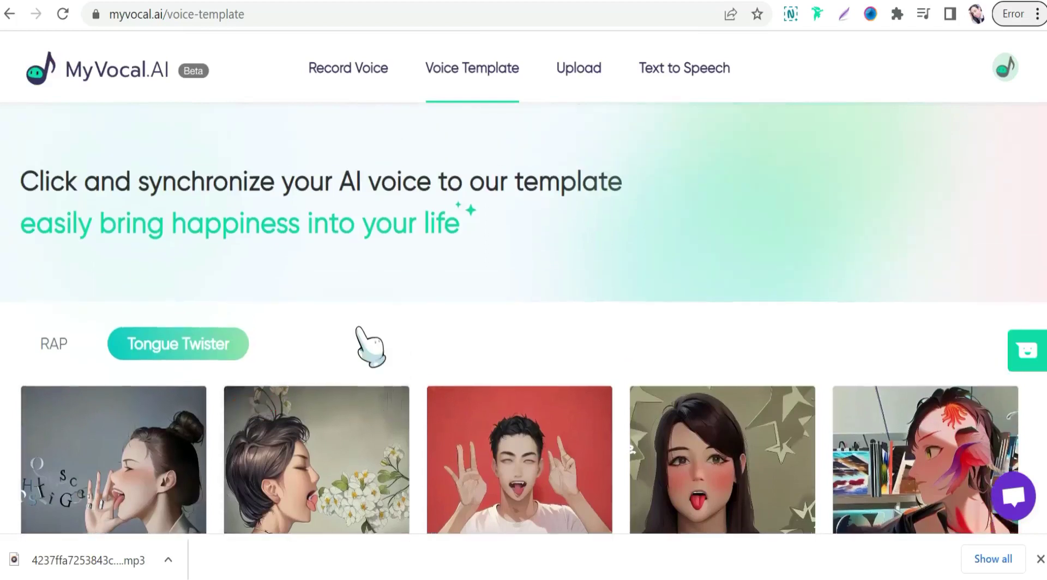